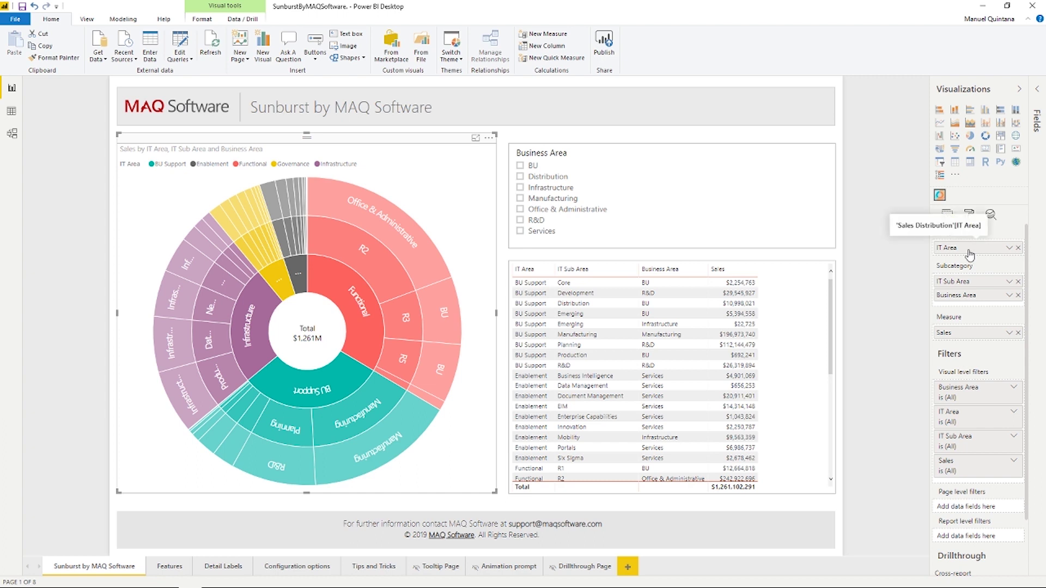
# - Drill through from the Functional slice to its details page, then return to the main sunburst page
pyautogui.moveTo(285, 293)
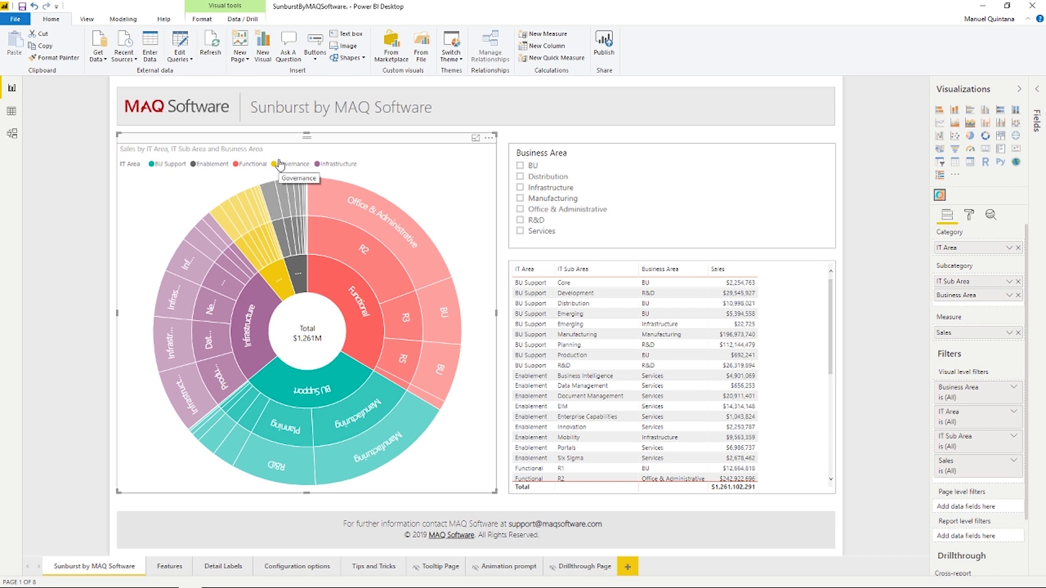
pyautogui.moveTo(393, 246)
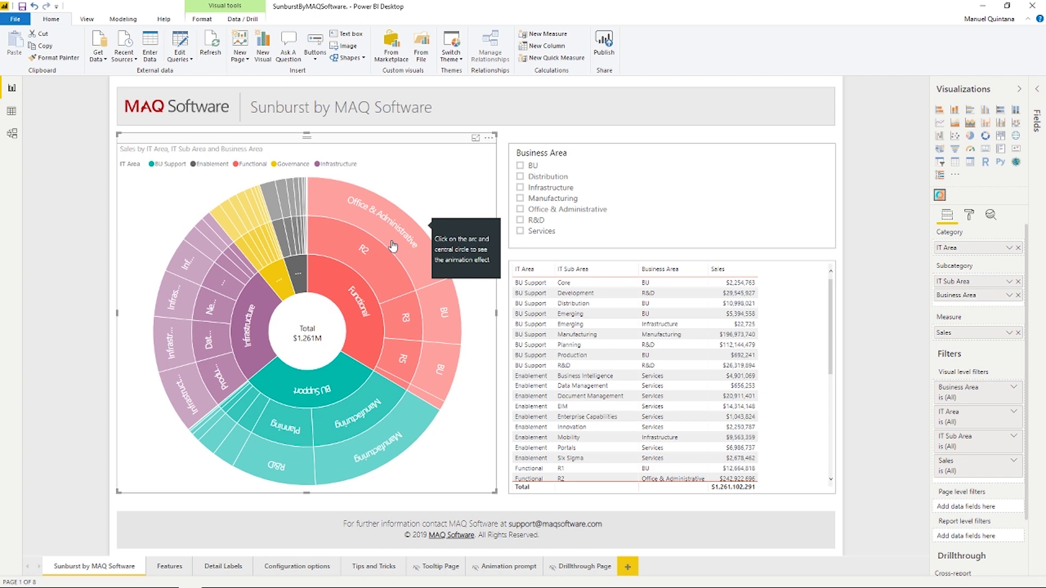
pyautogui.rightClick(391, 240)
pyautogui.moveTo(436, 284)
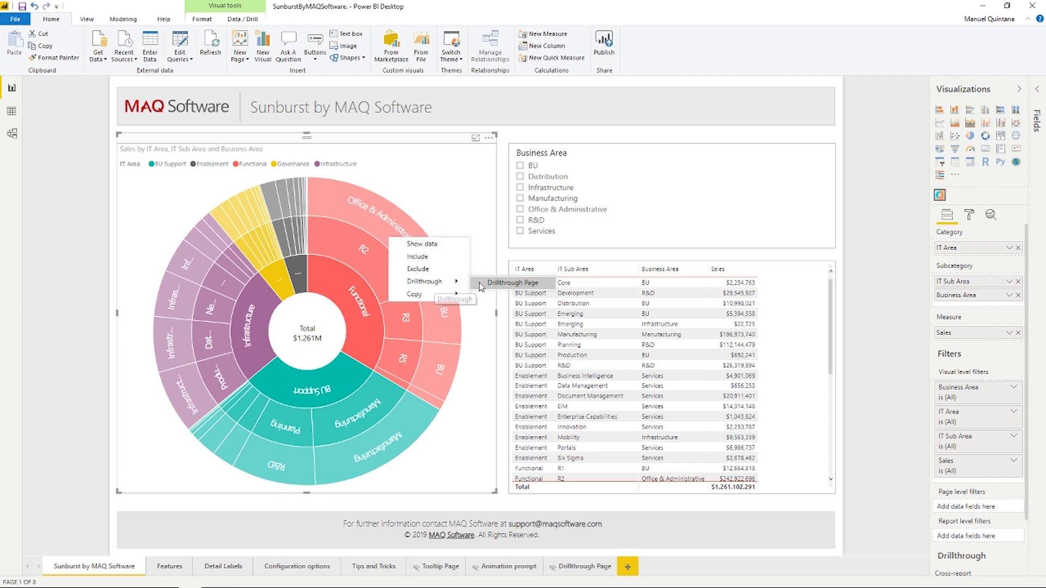
pyautogui.click(509, 283)
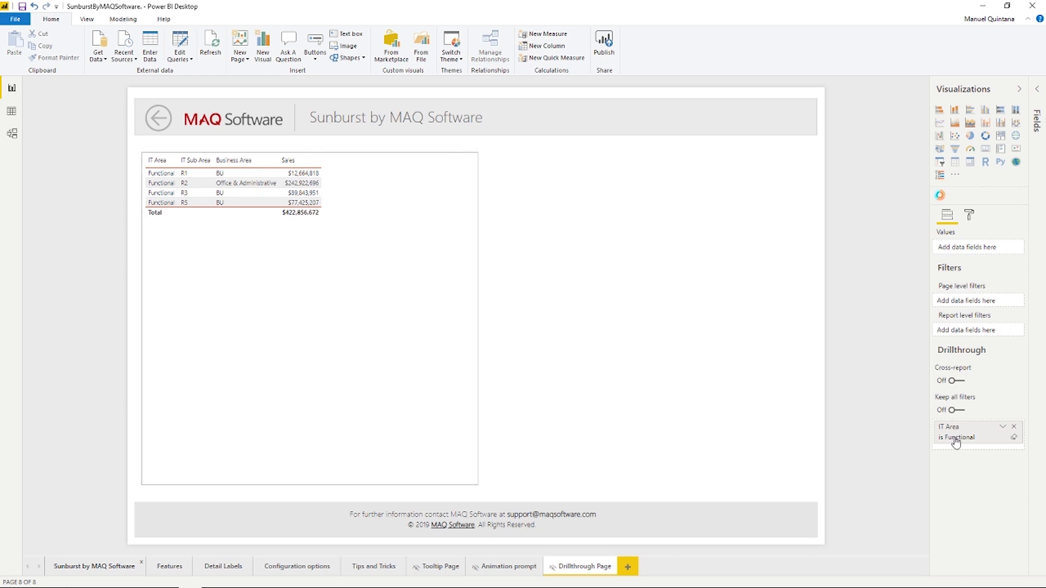
pyautogui.keyDown('ctrl'); pyautogui.click(157, 125); pyautogui.keyUp('ctrl')
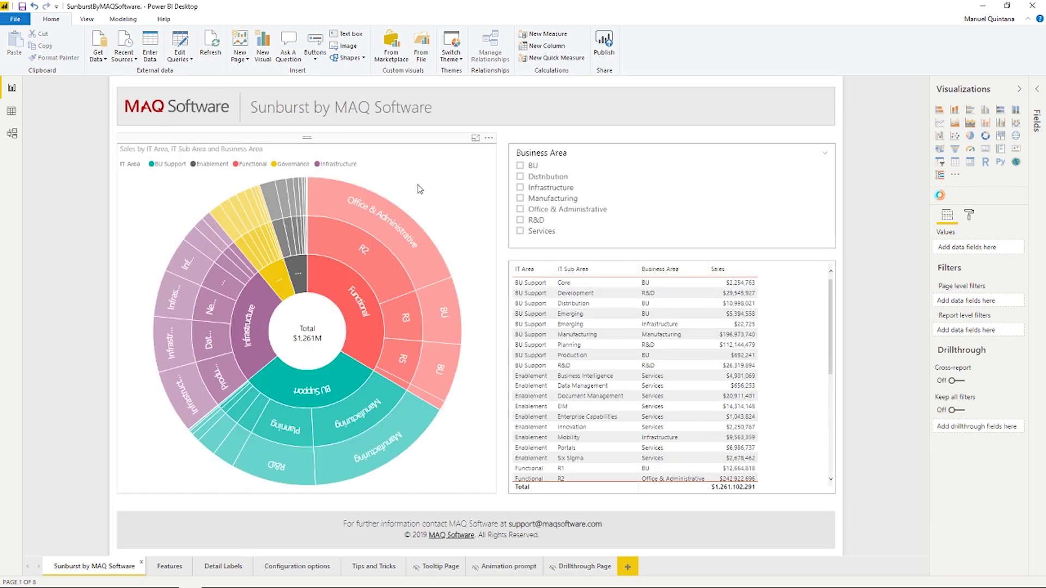
# - Animate the sunburst into the Office & Administrative arc so it fills the circle
pyautogui.moveTo(398, 223)
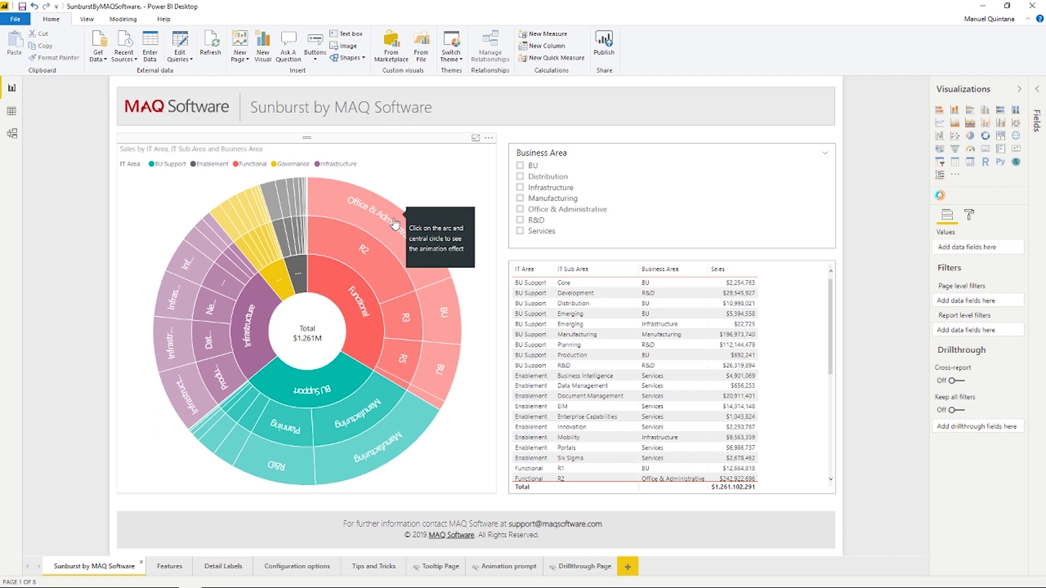
pyautogui.click(396, 223)
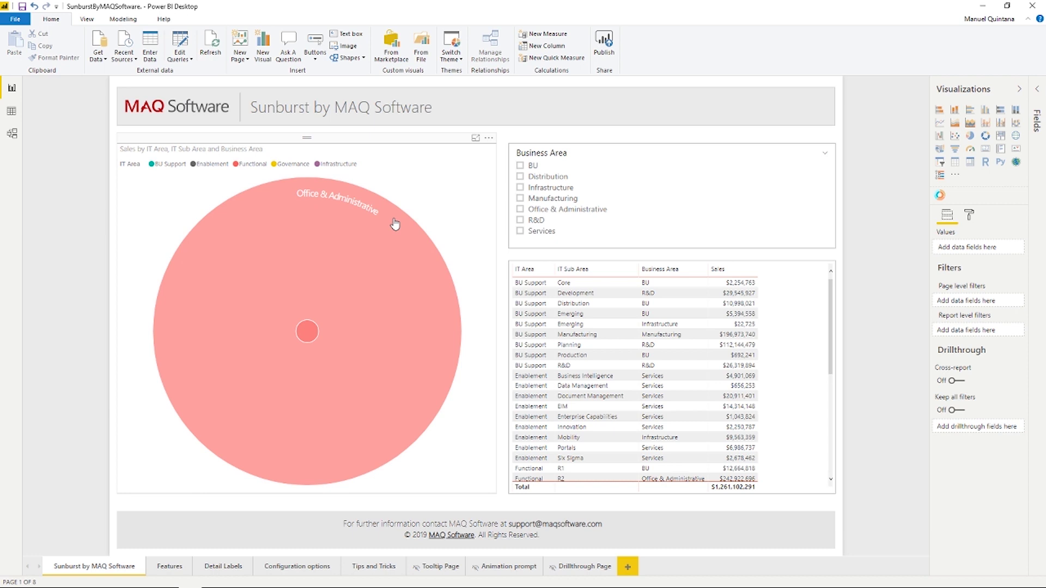
pyautogui.moveTo(356, 219)
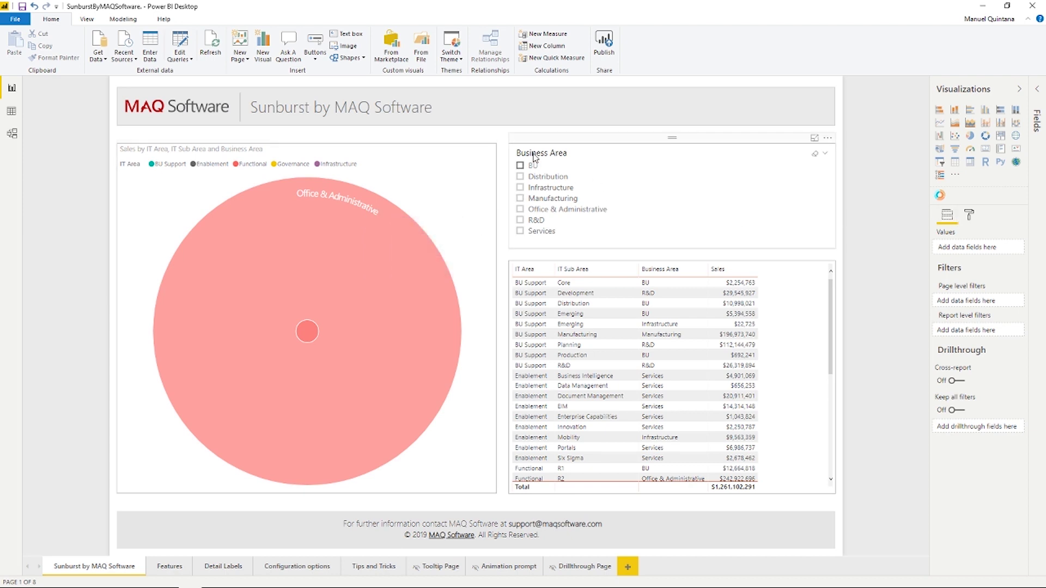
# - Set the sunburst's tooltip type to Default in the Format pane
pyautogui.click(450, 147)
pyautogui.click(969, 214)
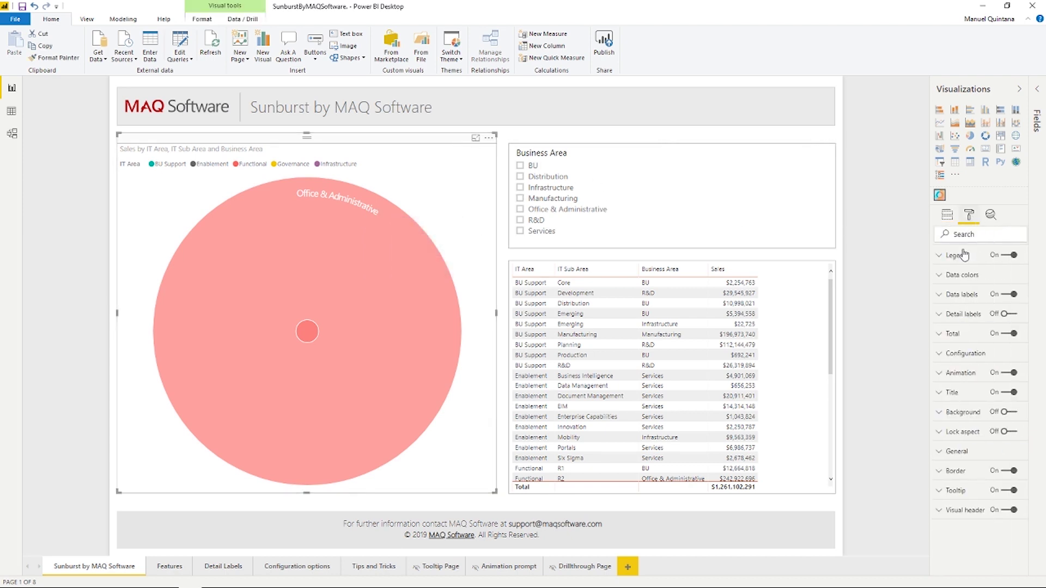
pyautogui.click(958, 490)
pyautogui.click(968, 523)
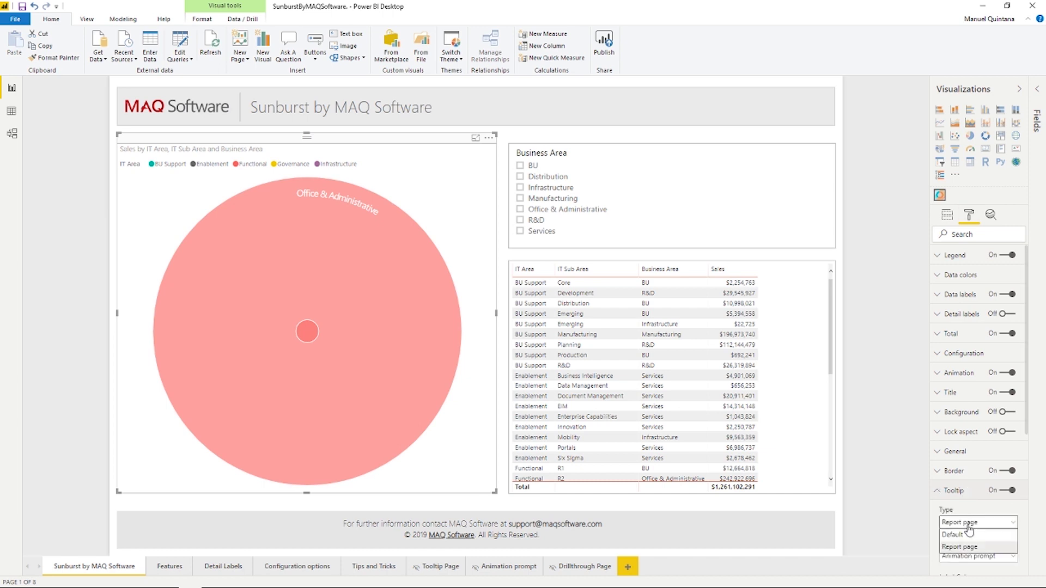
pyautogui.click(965, 535)
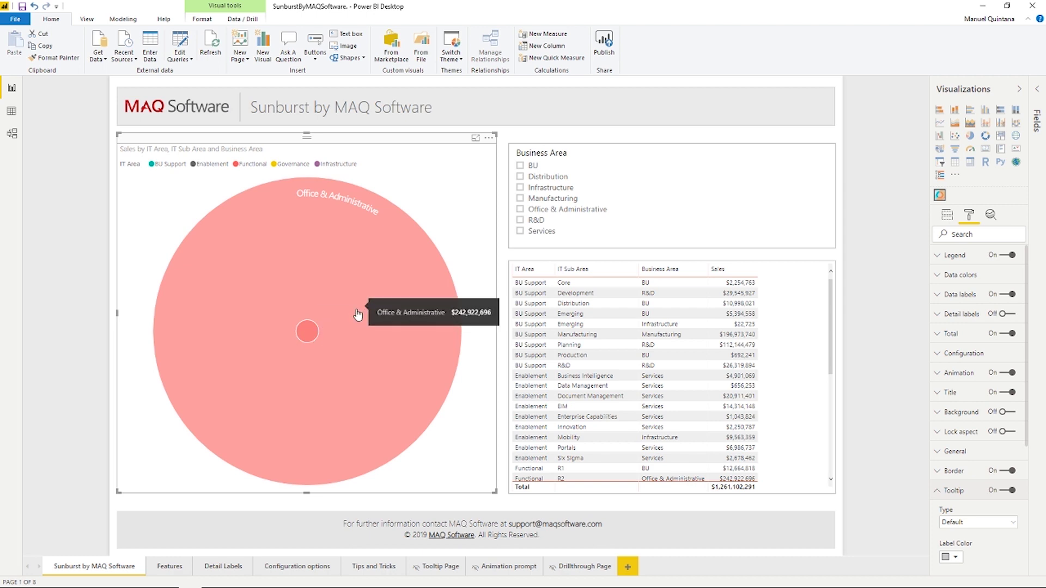
# - Drill the sunburst up twice via the centre circle, from R2 back to Functional
pyautogui.moveTo(308, 333)
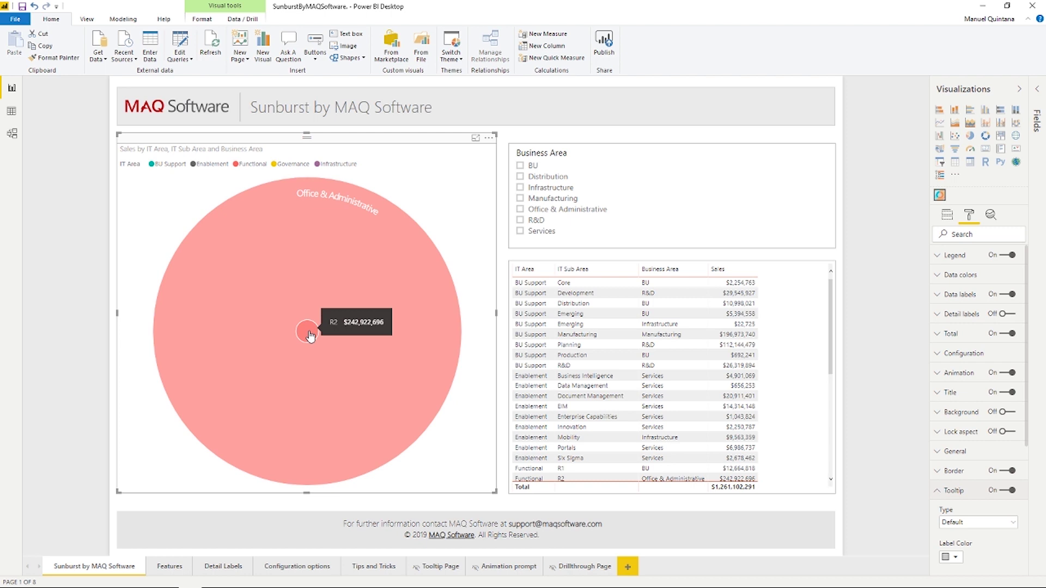
pyautogui.click(308, 333)
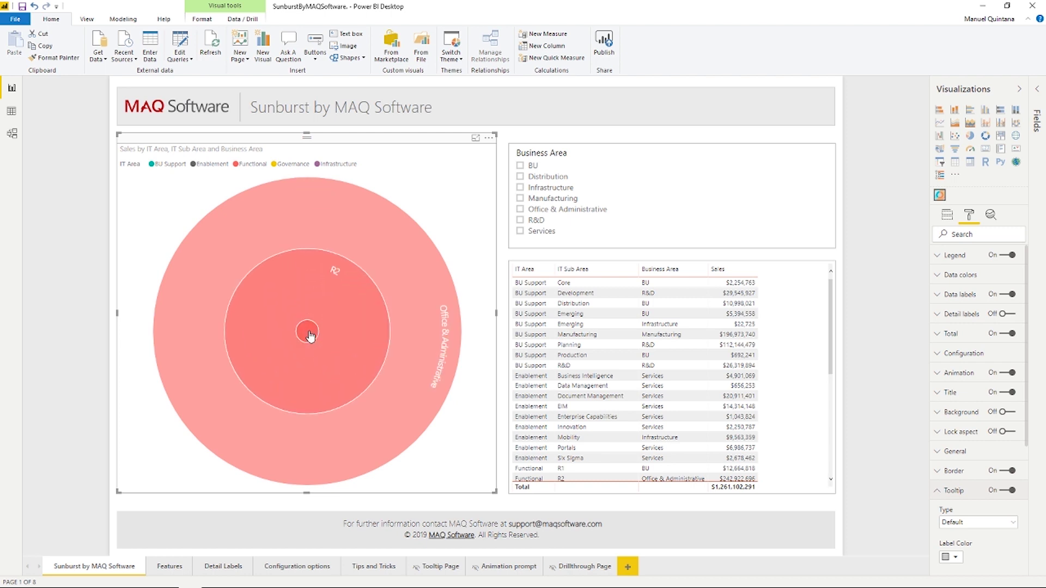
pyautogui.moveTo(336, 330)
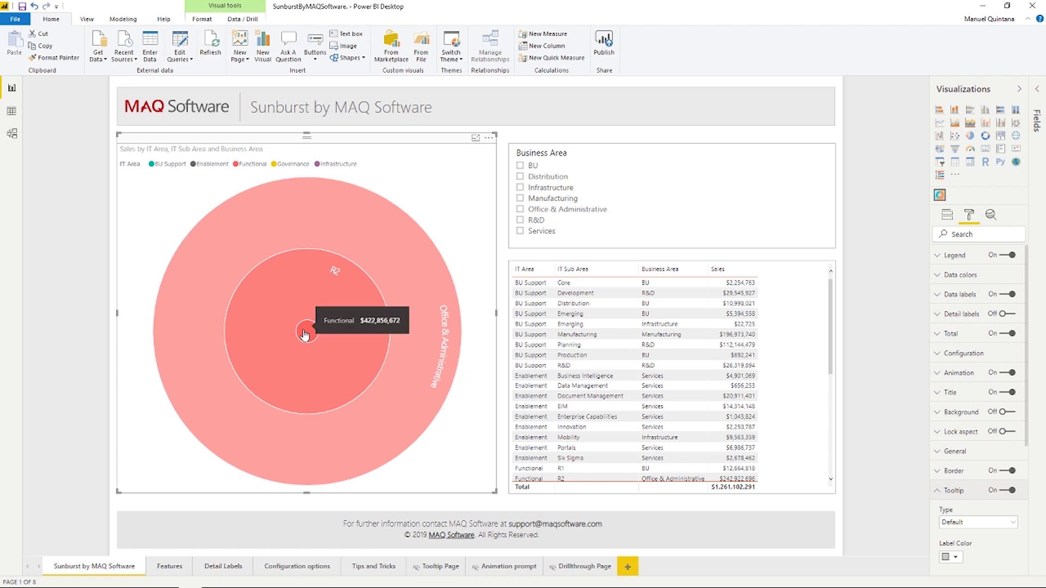
pyautogui.click(307, 333)
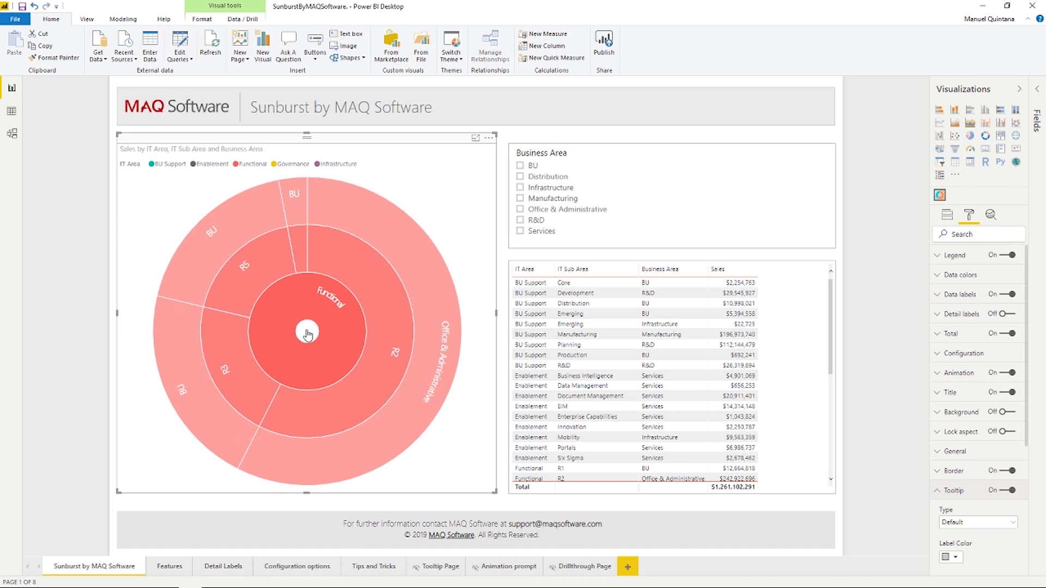
# - Drill up to all IT Areas, switch animation Off, then filter Office & Administrative and clear it
pyautogui.click(307, 332)
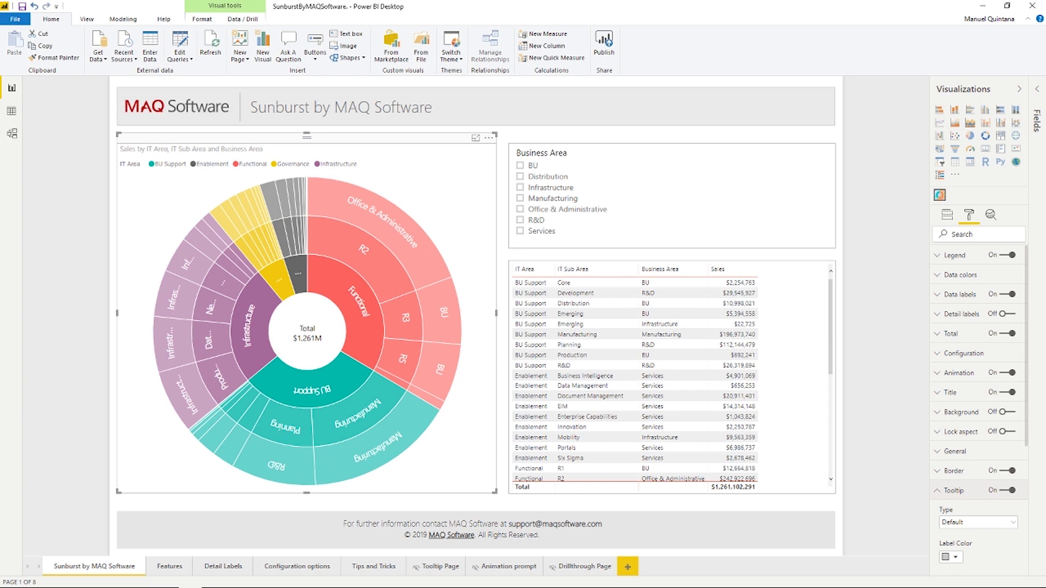
pyautogui.click(1006, 374)
pyautogui.moveTo(423, 259)
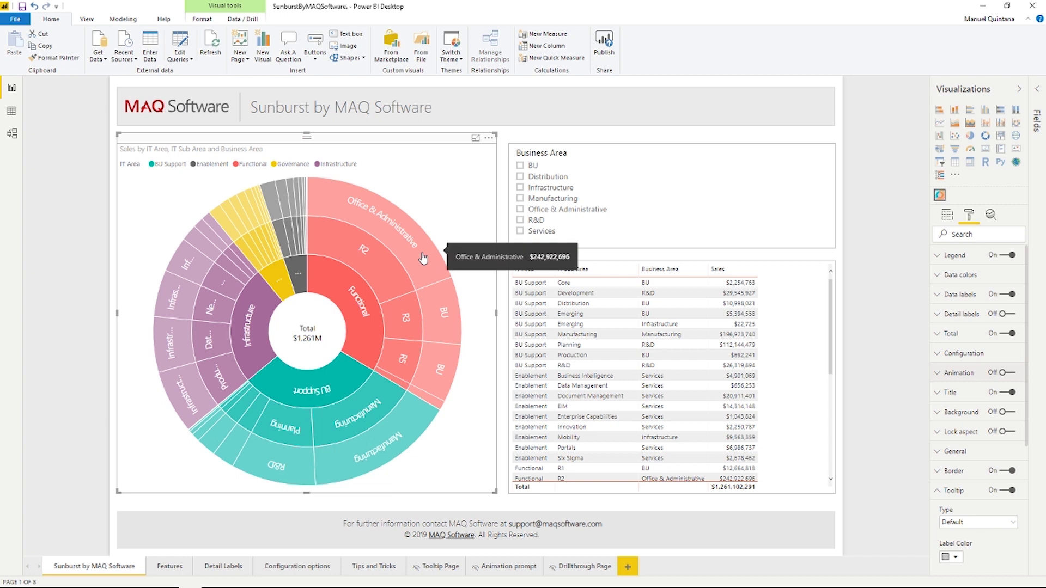
pyautogui.click(424, 258)
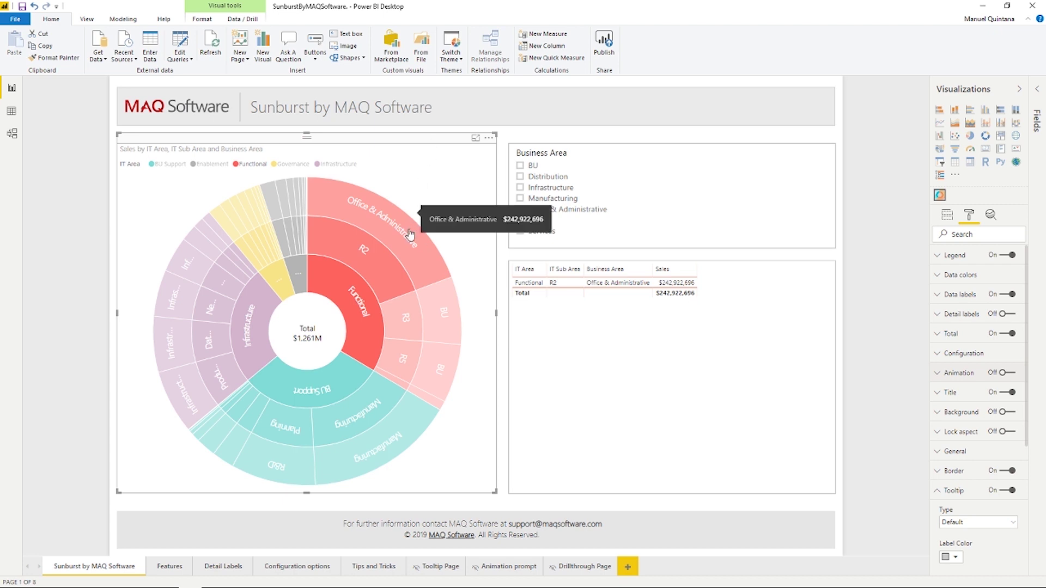
pyautogui.click(410, 235)
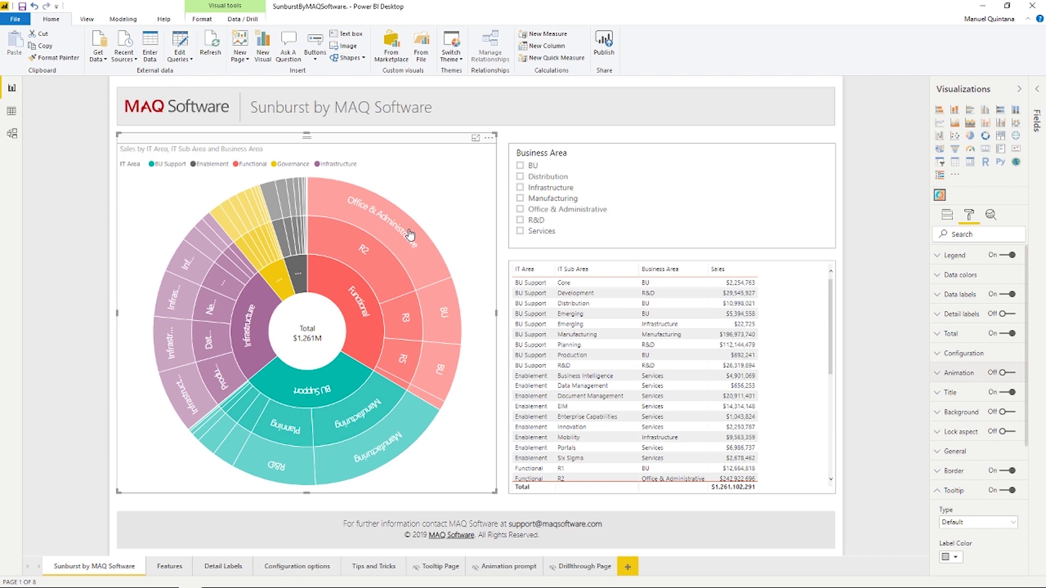
# - On the Detail Labels page, expand the Details Labels sunburst's Detail labels and toggle them off and on
pyautogui.click(228, 569)
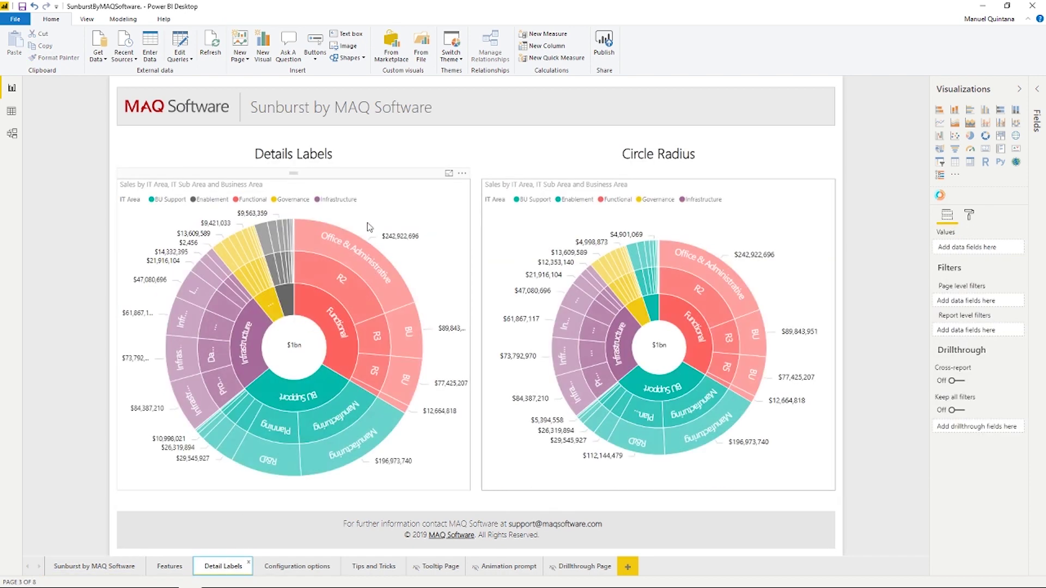
pyautogui.click(383, 180)
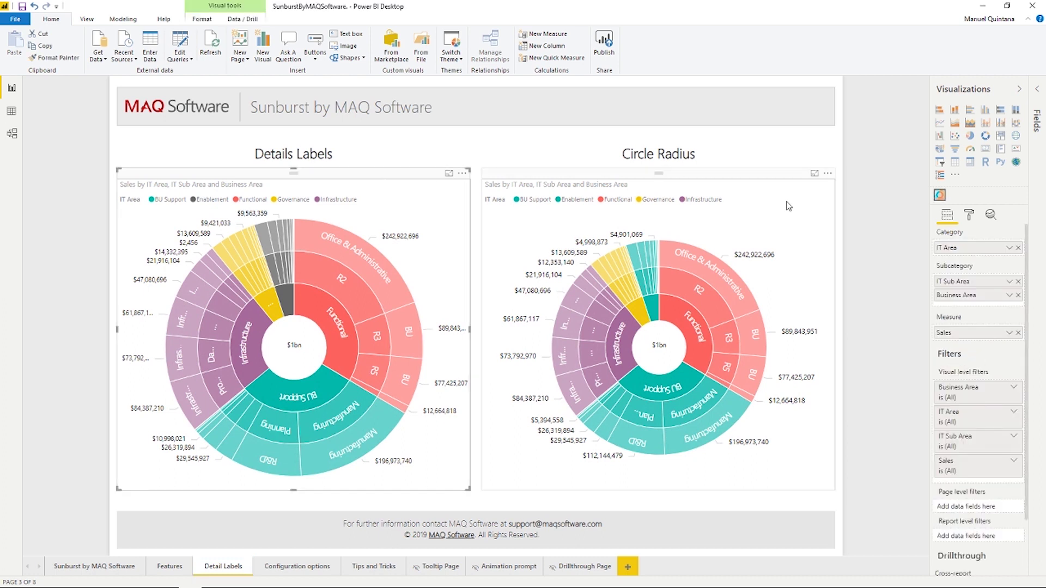
pyautogui.click(967, 217)
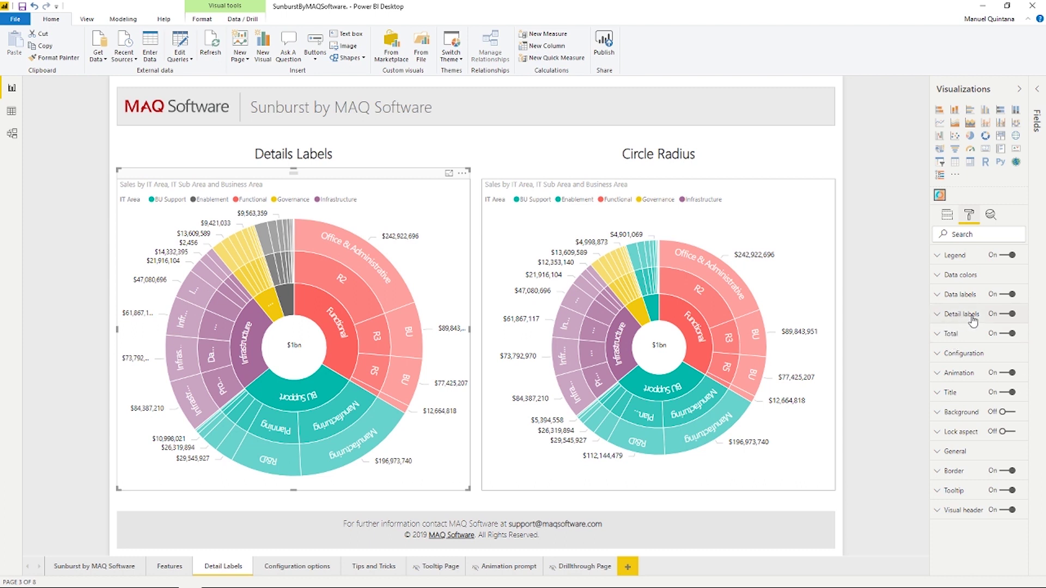
pyautogui.click(943, 316)
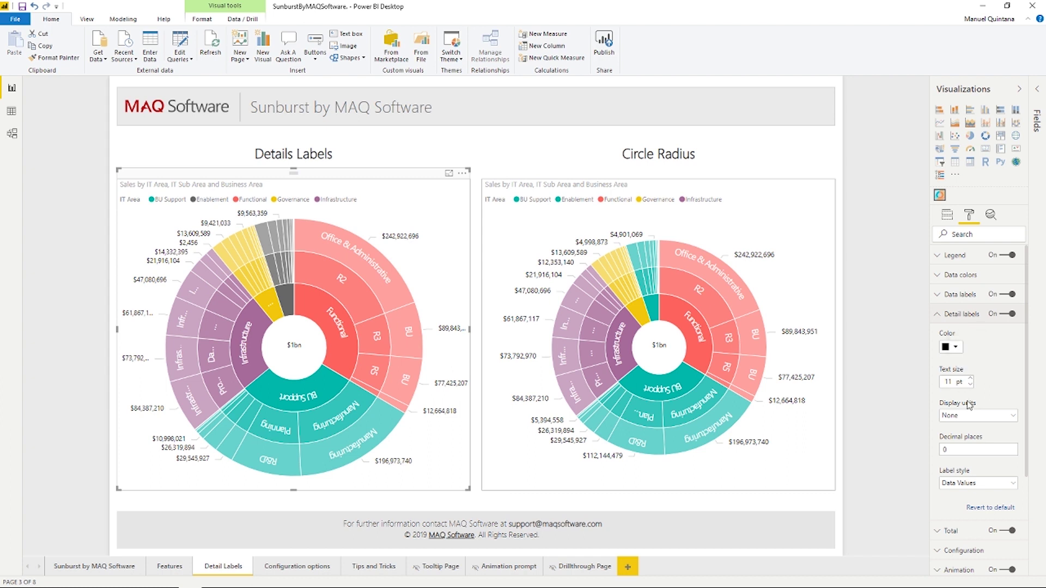
pyautogui.click(1008, 315)
pyautogui.click(1008, 315)
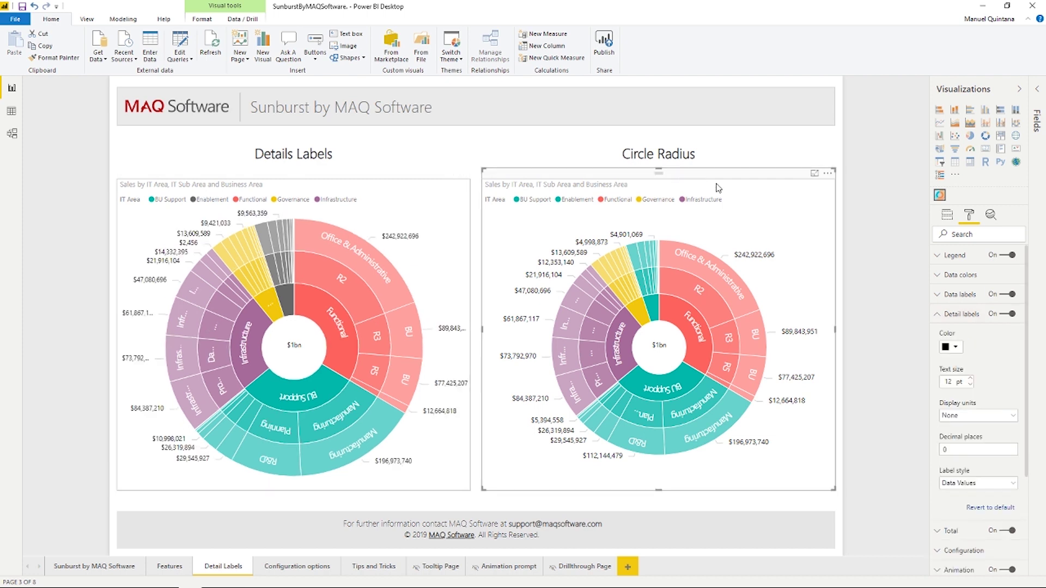
# - Expand Configuration and select the Details Labels sunburst to compare its 236.17 radius with 200
pyautogui.click(944, 316)
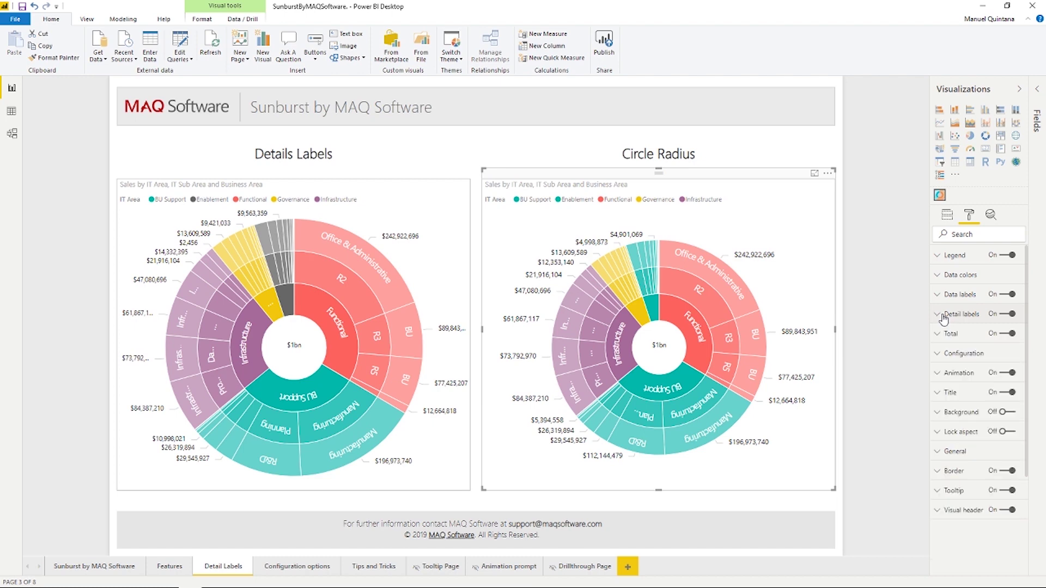
pyautogui.click(941, 354)
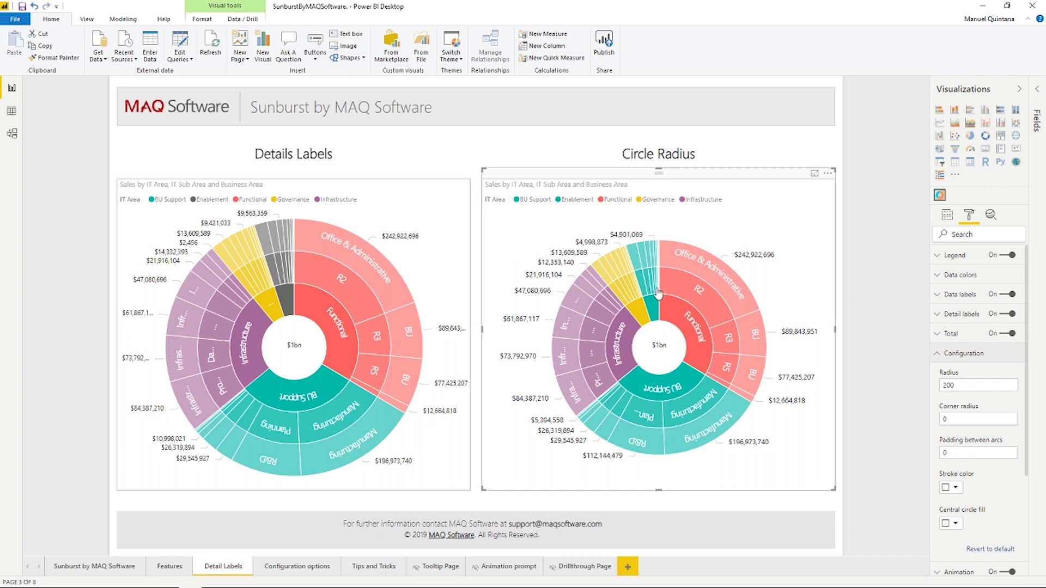
pyautogui.moveTo(658, 294)
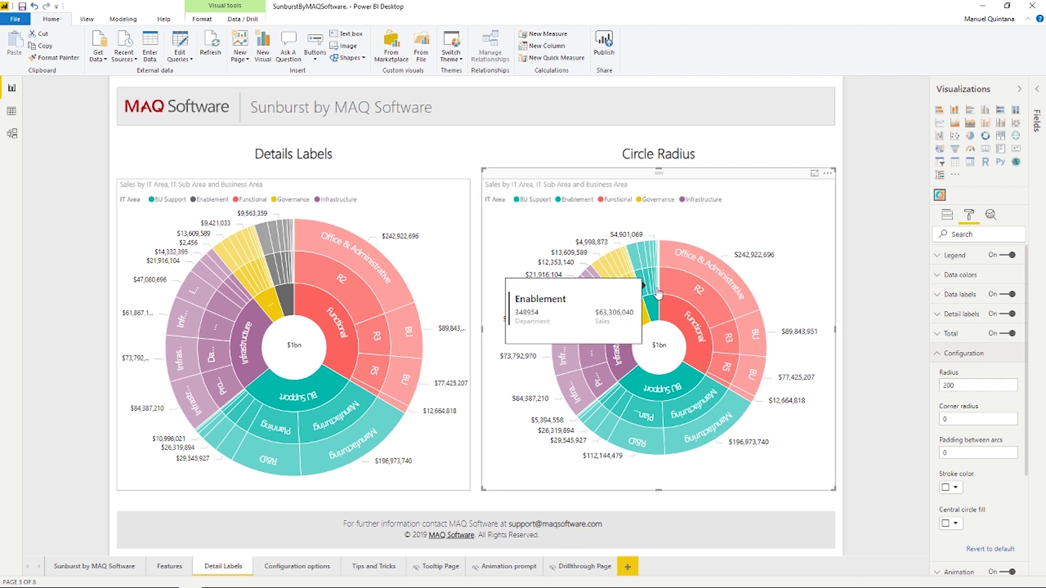
pyautogui.click(301, 175)
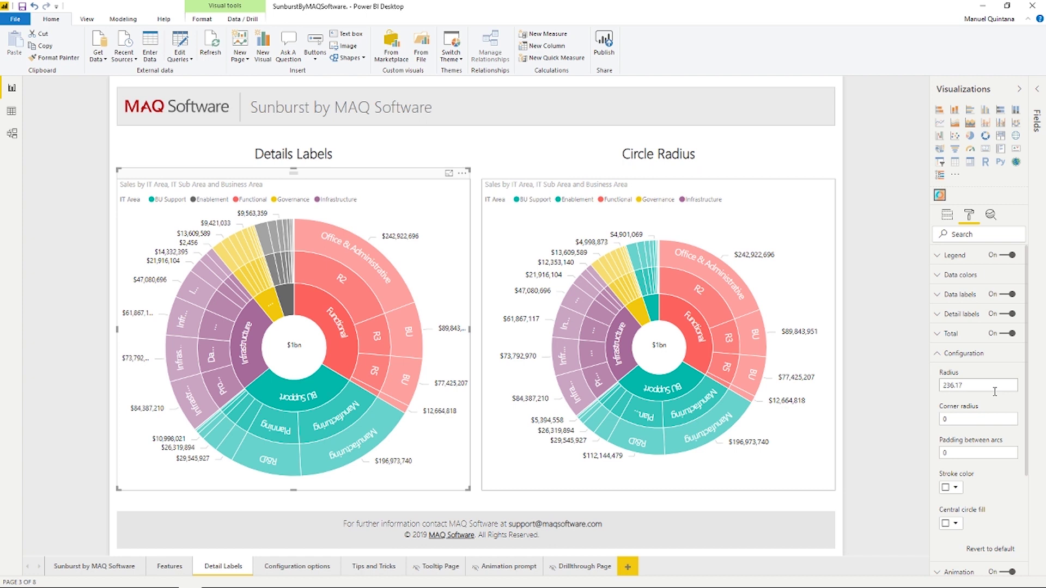
# - On the Configuration options page, show the Corner Radius sunburst's Configuration settings
pyautogui.click(300, 567)
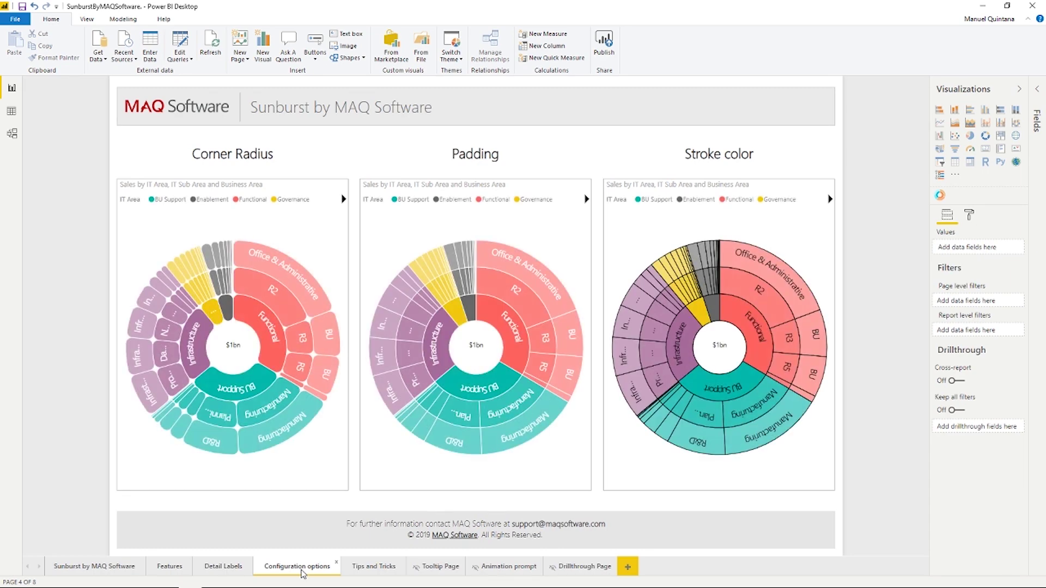
pyautogui.click(315, 179)
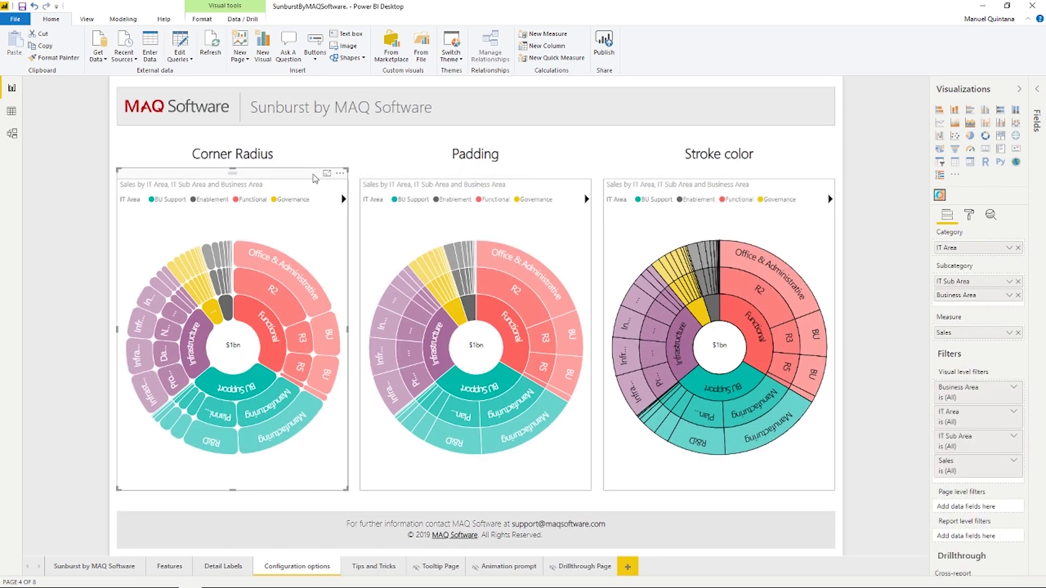
pyautogui.click(967, 218)
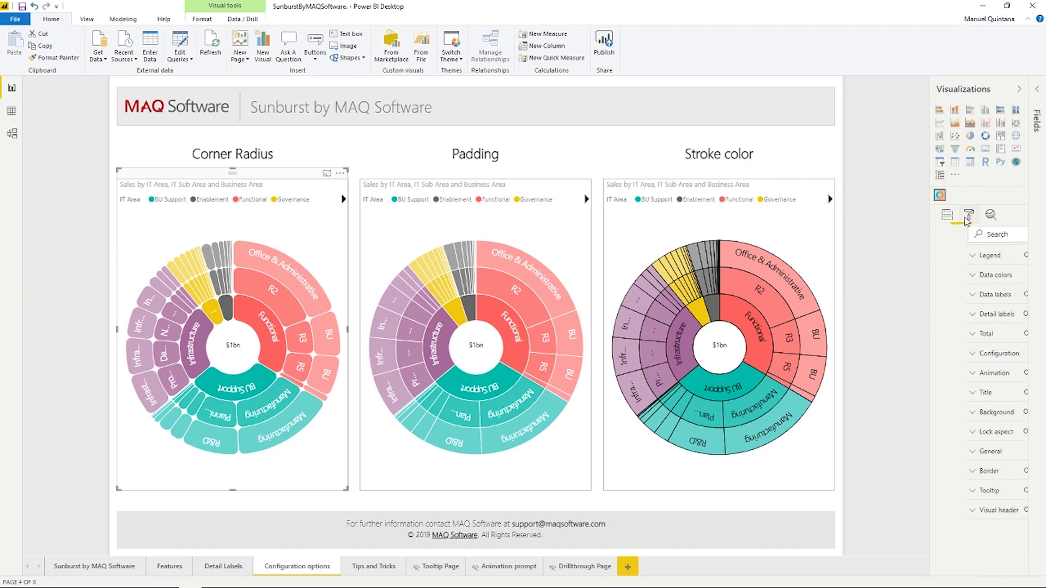
pyautogui.click(945, 354)
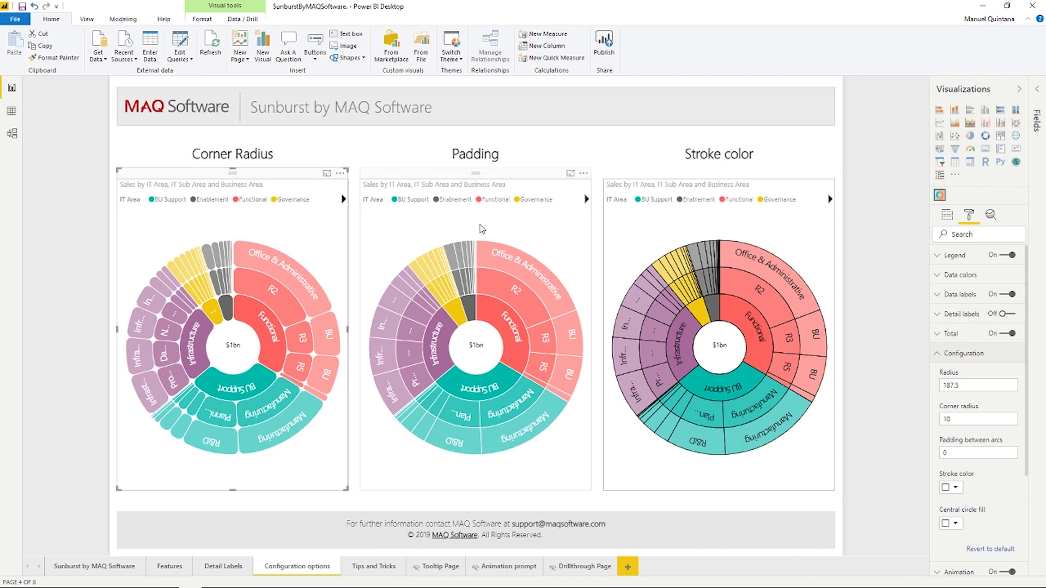
# - Set the Padding sunburst's padding between arcs to 0.05, then select the Stroke color sunburst
pyautogui.click(509, 178)
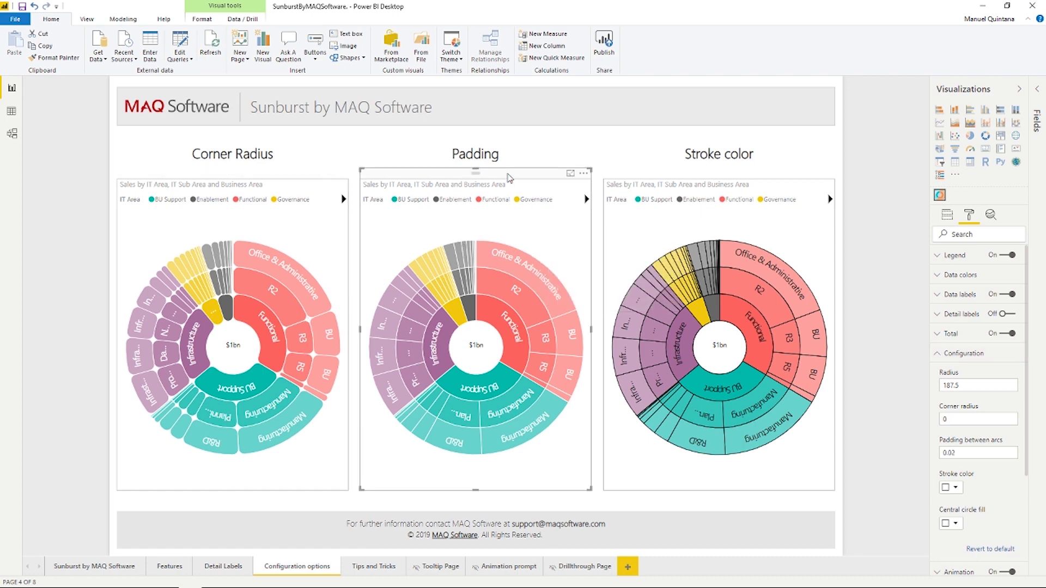
pyautogui.click(968, 452)
pyautogui.write('5')
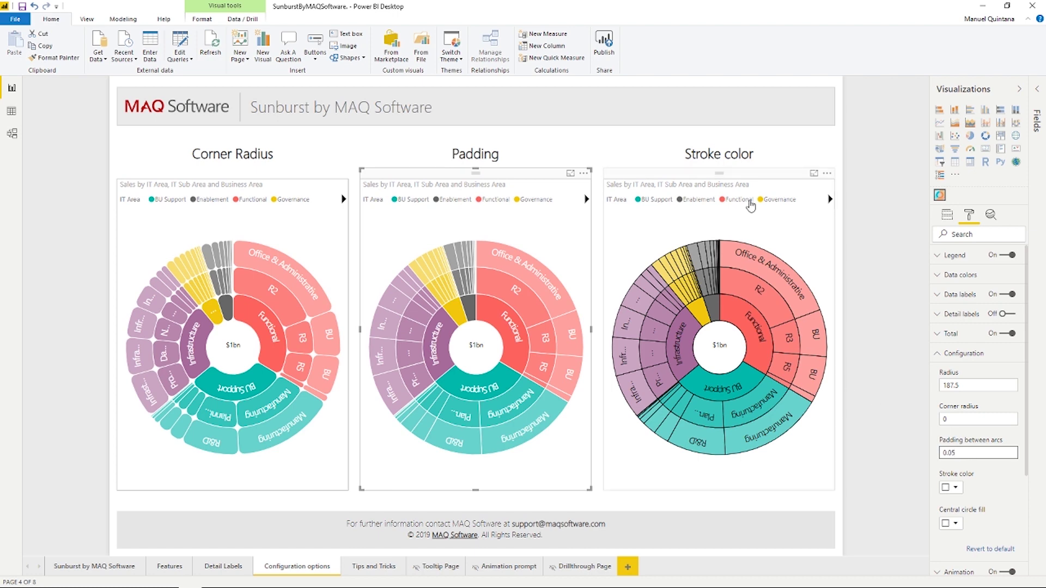
pyautogui.click(747, 179)
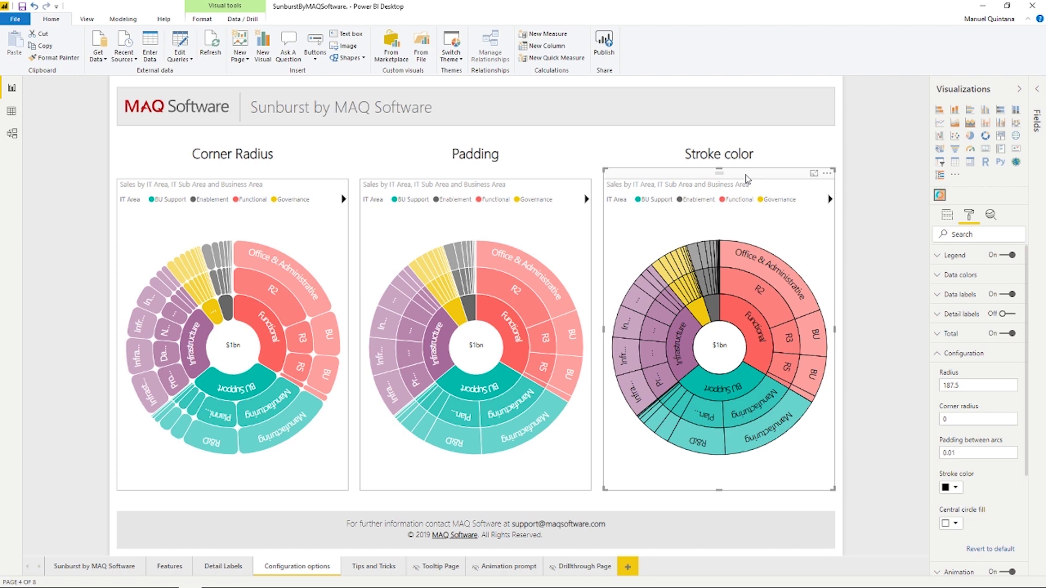
pyautogui.moveTo(730, 361)
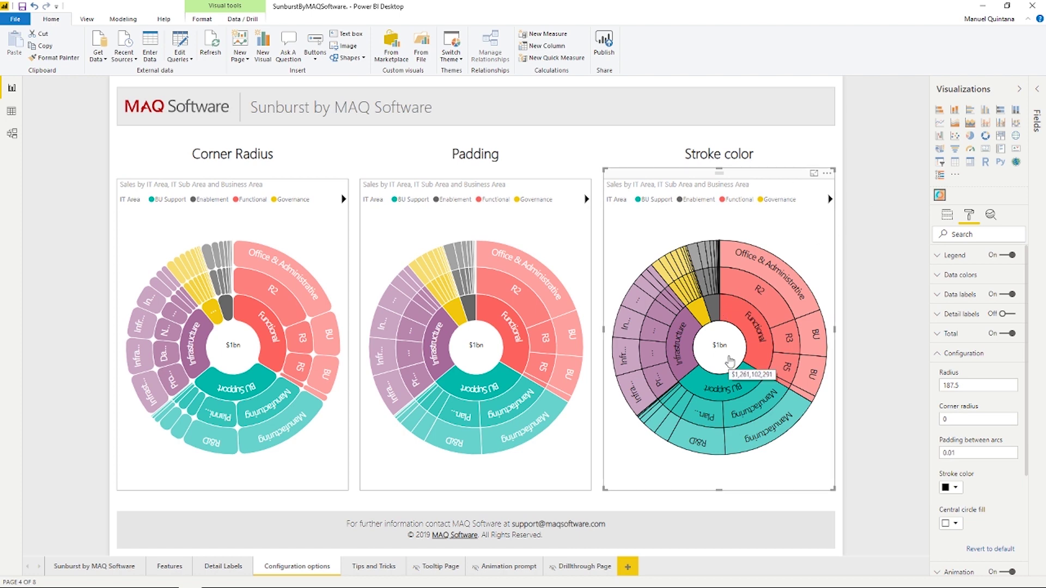
# - Set the Stroke color sunburst's Total display units to Millions so it reads $1,261M
pyautogui.click(939, 354)
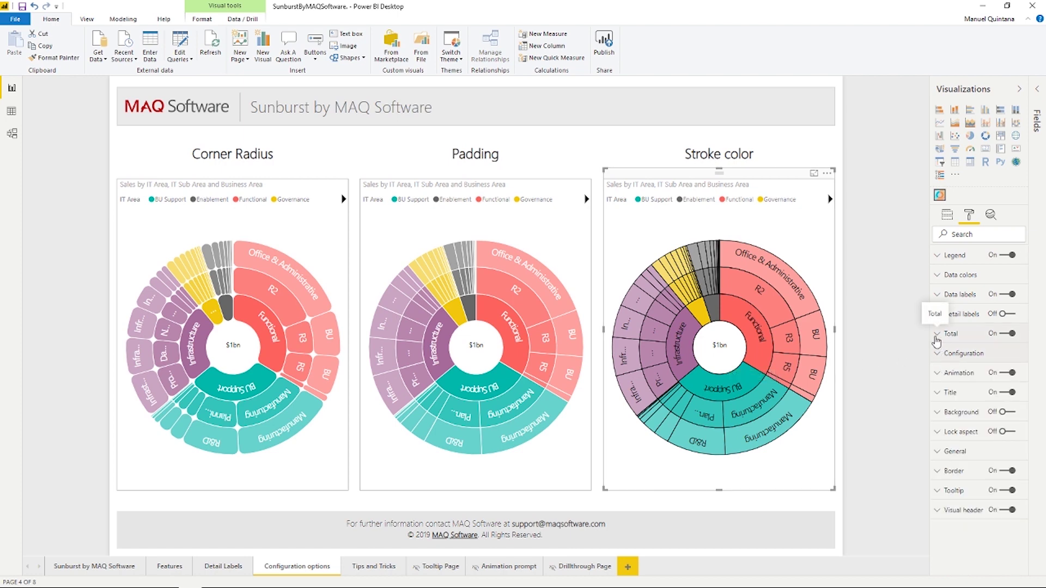
pyautogui.click(944, 335)
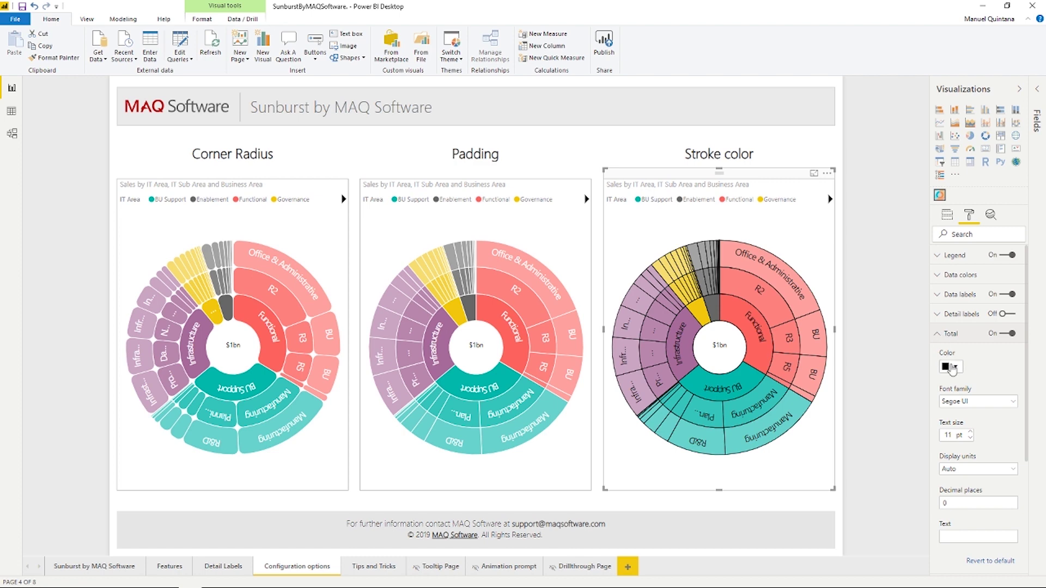
pyautogui.click(986, 470)
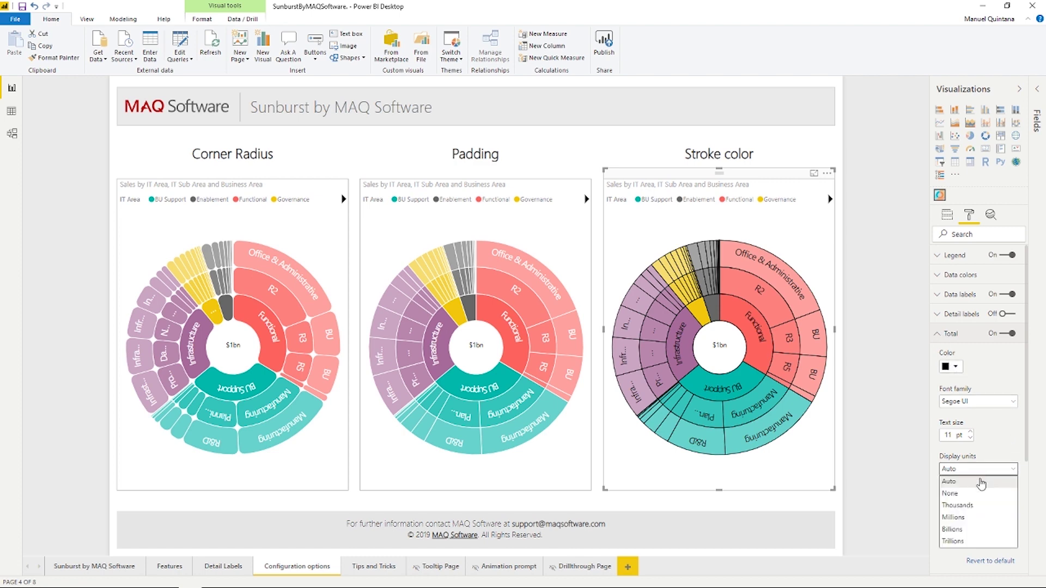
pyautogui.click(967, 517)
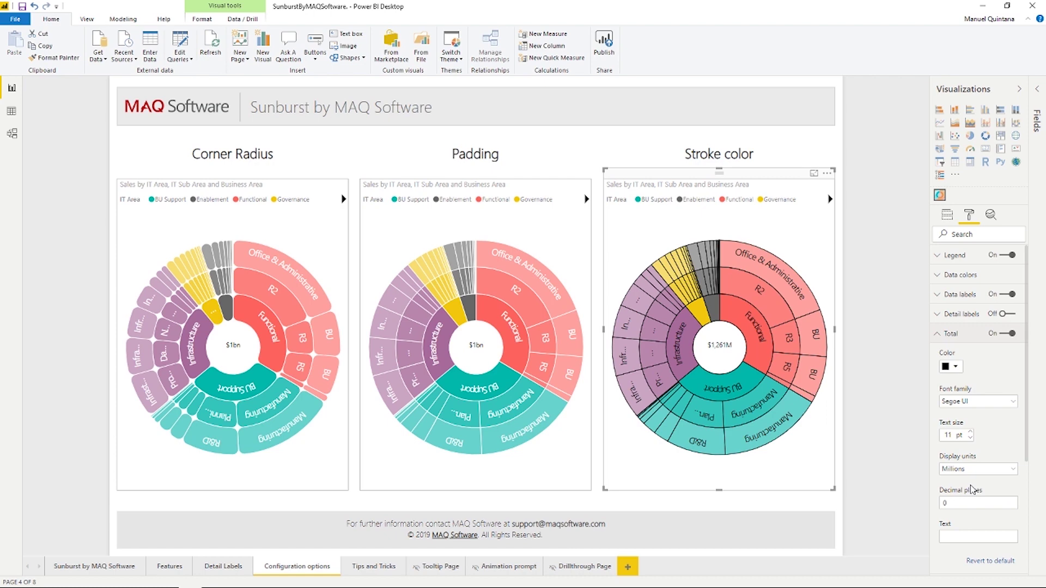
pyautogui.click(936, 336)
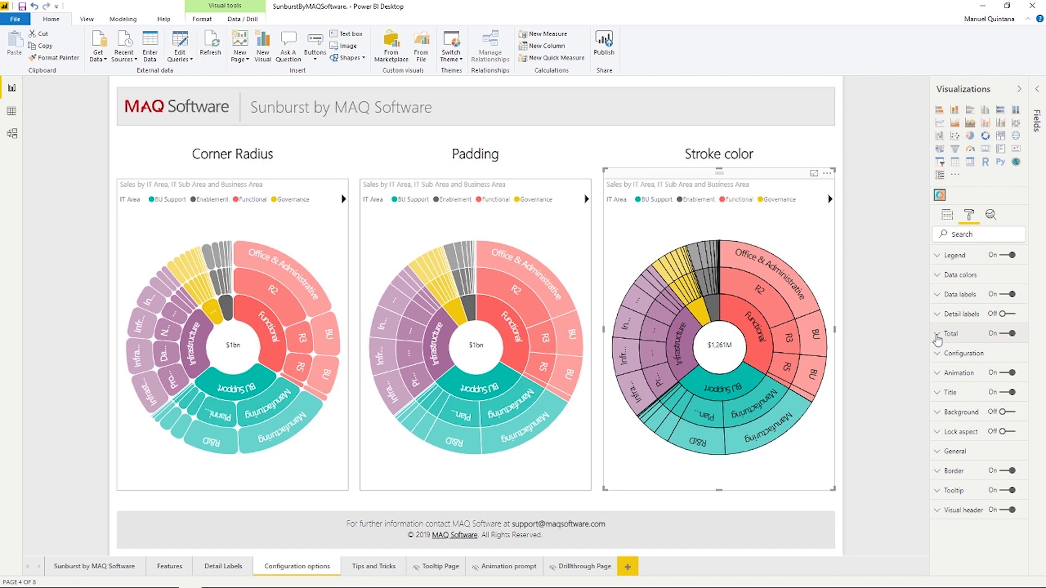